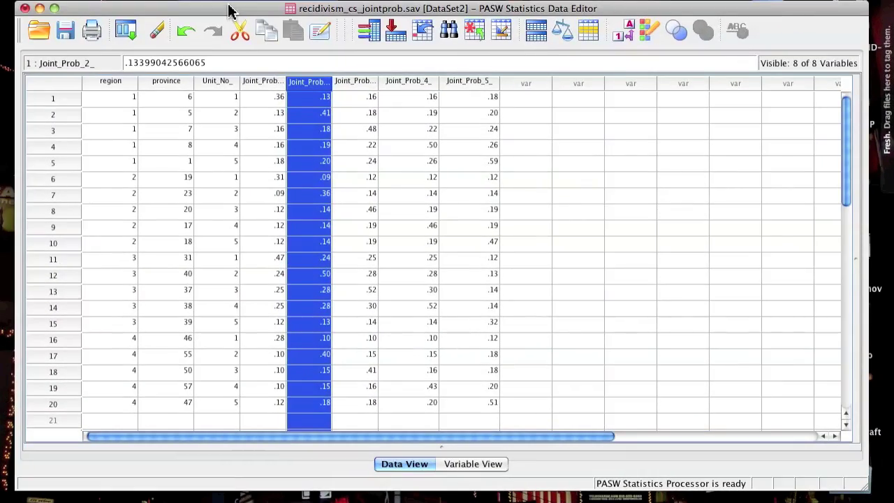
# Open the Analyze menu for the recidivism_cs_jointprob.sav dataset
pyautogui.click(352, 1)
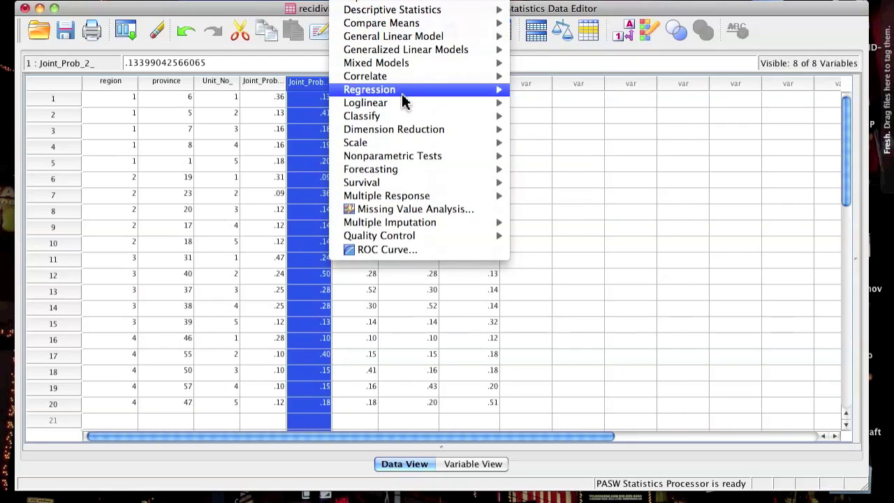
# Start a reset Univariate analysis with Joint_Prob_1_ as the dependent variable
pyautogui.moveTo(416, 38)
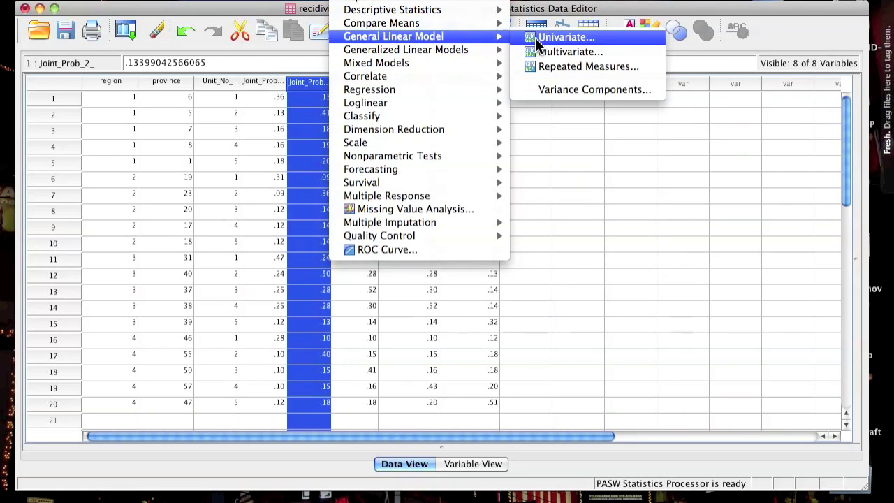
pyautogui.click(558, 38)
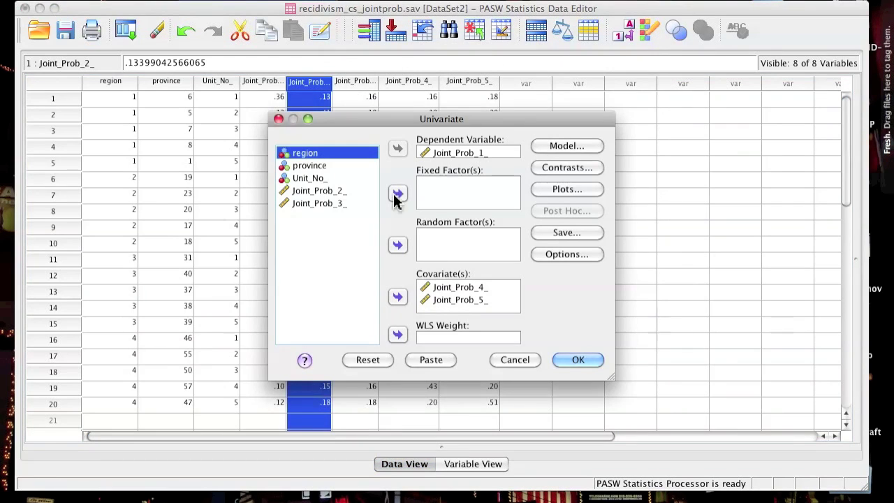
pyautogui.click(384, 360)
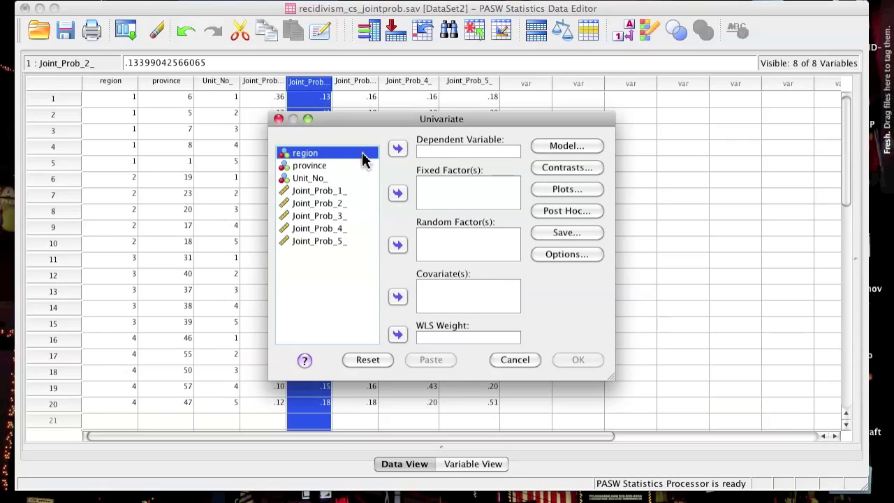
pyautogui.click(328, 193)
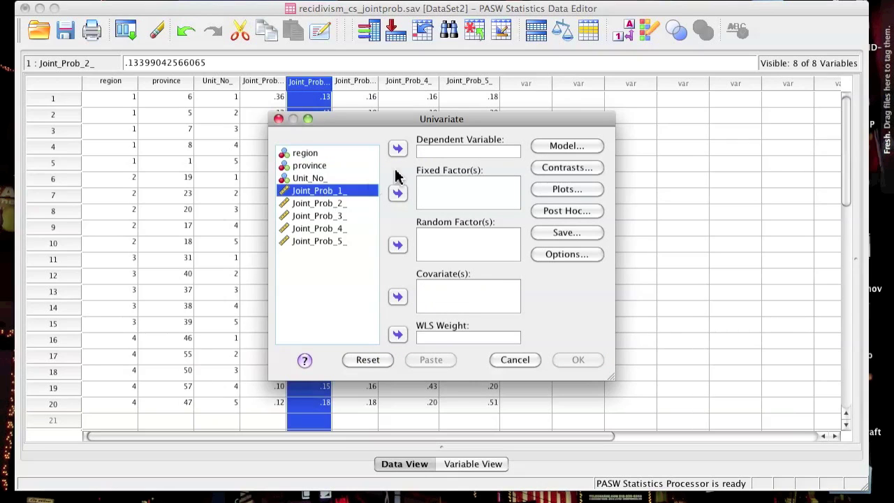
pyautogui.click(399, 153)
# Add Joint_Prob_4_ and Joint_Prob_5_ as covariates, confirm the Model settings, and paste the syntax
pyautogui.click(332, 216)
pyautogui.keyDown('shift'); pyautogui.click(343, 229); pyautogui.keyUp('shift')
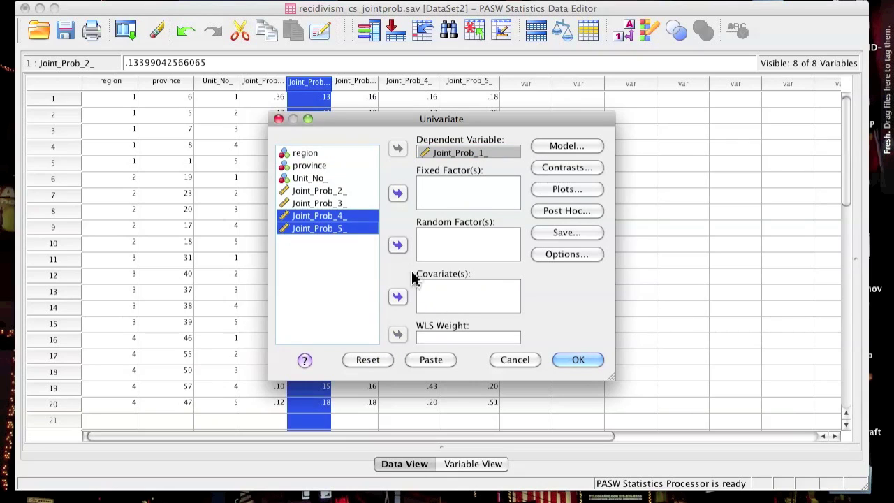
pyautogui.click(400, 301)
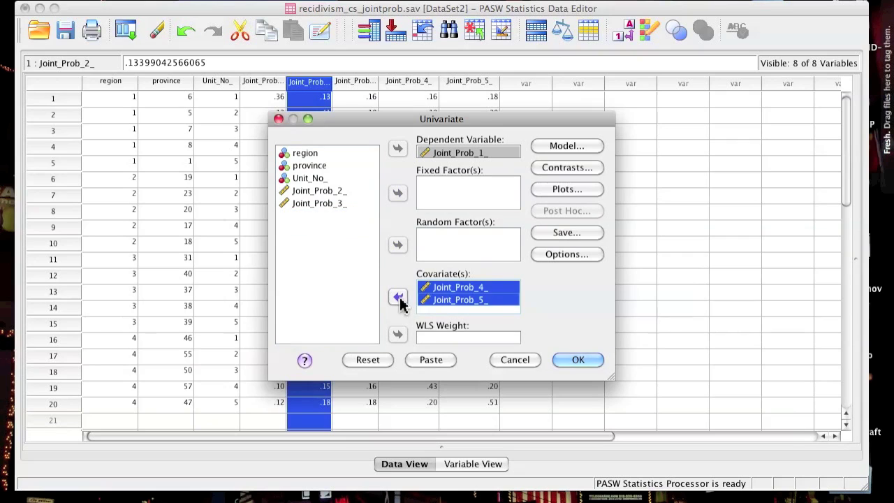
pyautogui.click(571, 147)
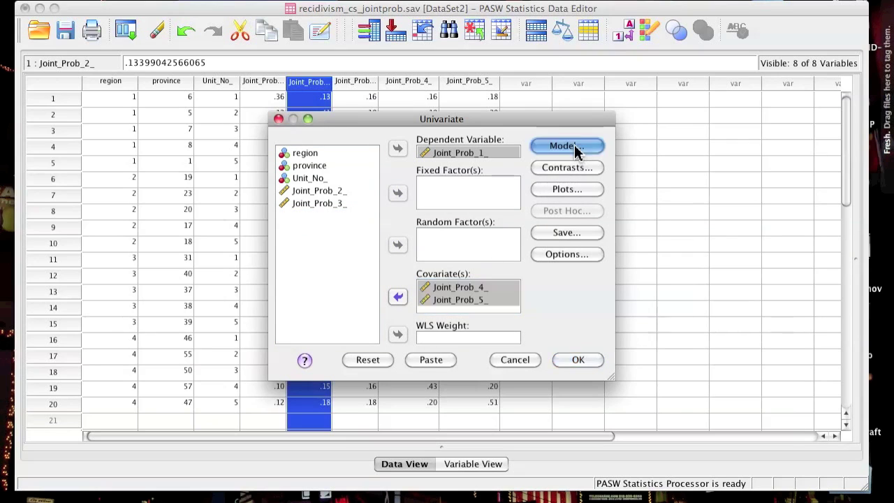
pyautogui.click(630, 378)
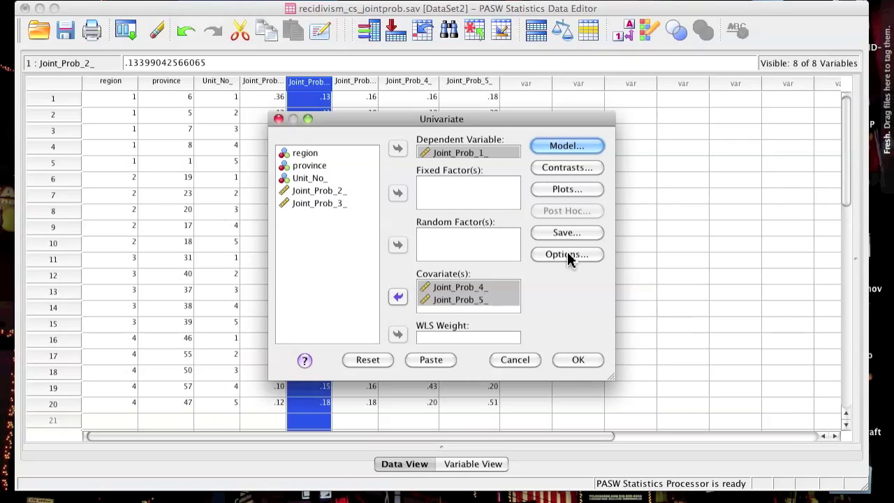
pyautogui.click(430, 359)
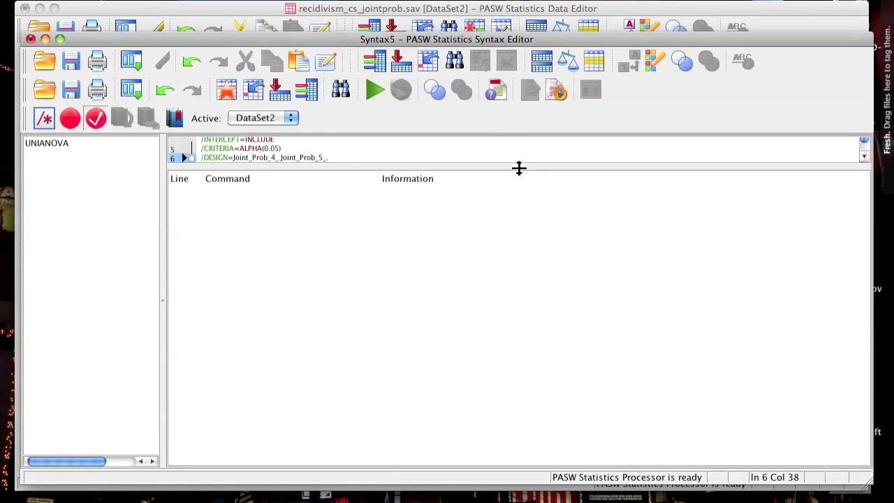
# Enlarge the syntax pane and review the UNIANOVA command lines
pyautogui.moveTo(519, 167); pyautogui.dragTo(516, 279)
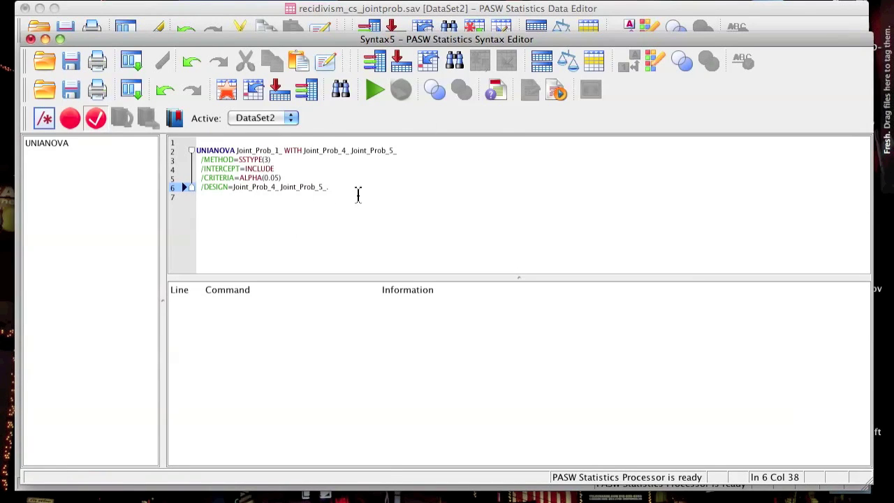
pyautogui.moveTo(357, 194); pyautogui.dragTo(198, 149)
pyautogui.click(314, 170)
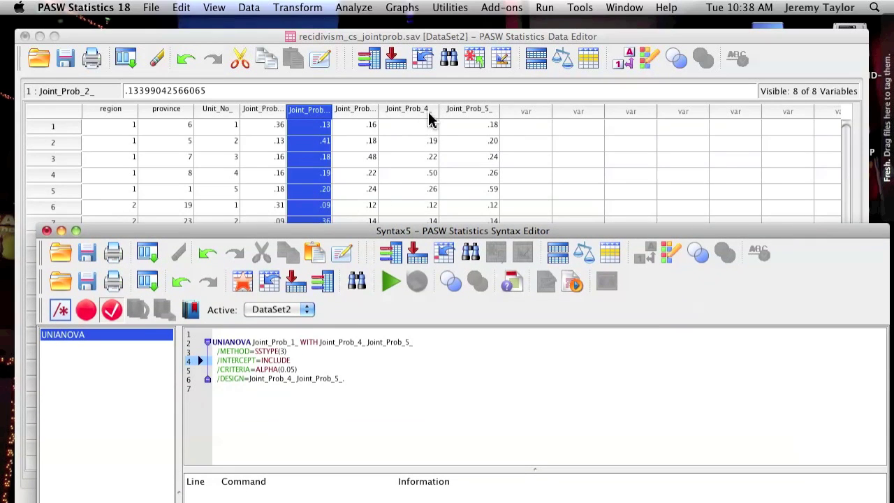
# Widen the Data Editor's Joint_Prob_2_ column, then select all syntax and start a new syntax window
pyautogui.click(331, 114)
pyautogui.moveTo(331, 110); pyautogui.dragTo(360, 111)
pyautogui.click(877, 230)
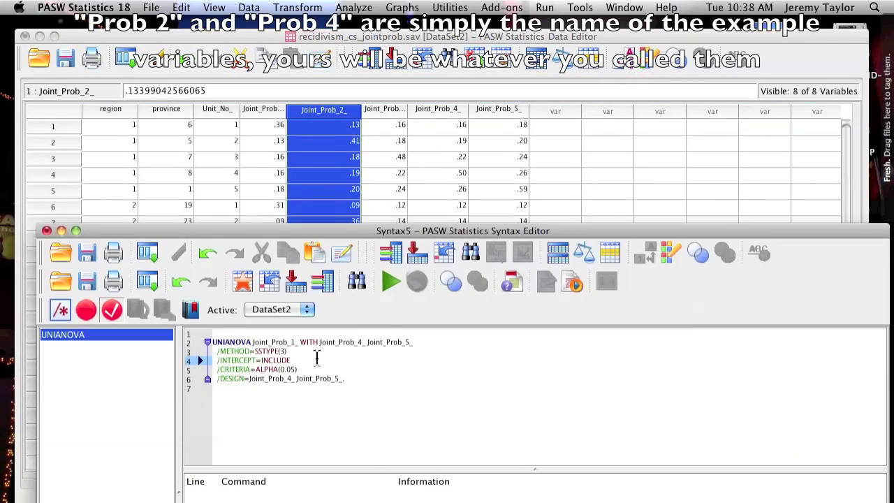
pyautogui.press('super+a')
pyautogui.press('super+c')
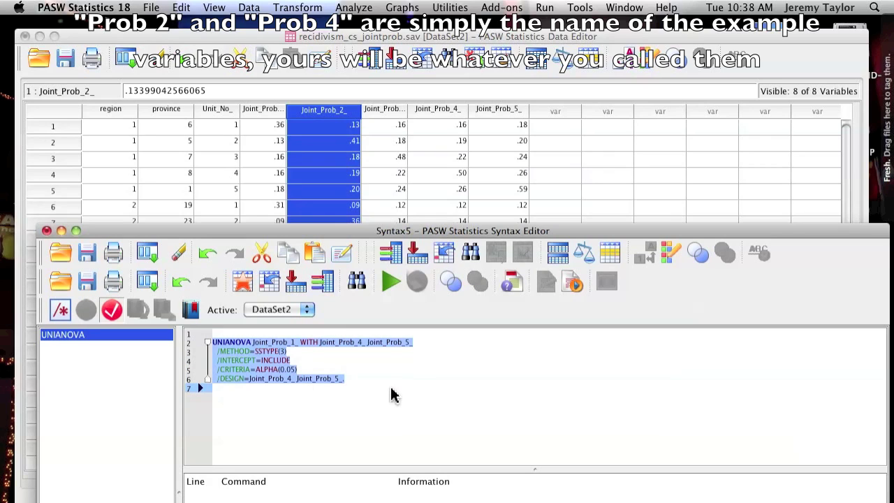
pyautogui.press('super+n')
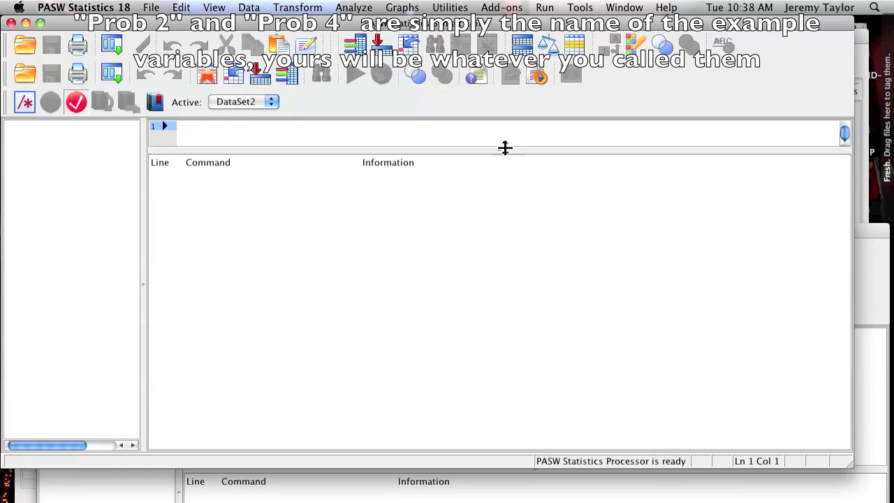
# Enlarge the new syntax pane and rearrange the syntax windows side by side
pyautogui.moveTo(505, 147); pyautogui.dragTo(498, 300)
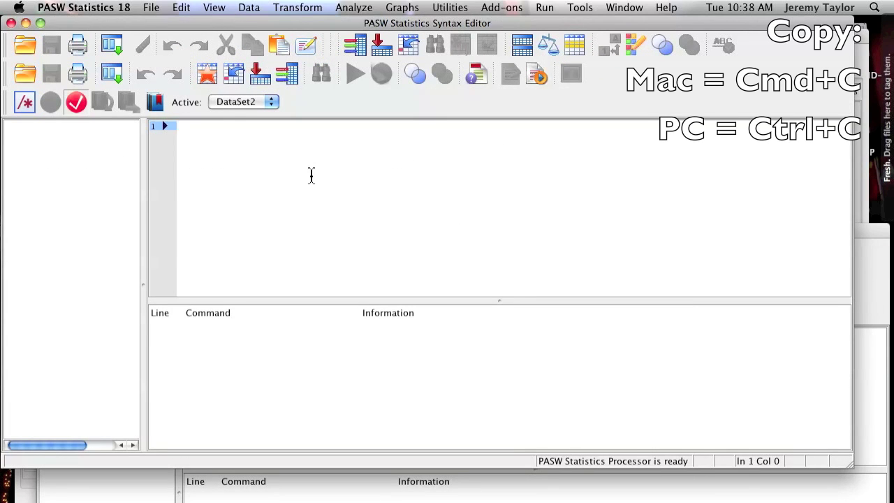
pyautogui.moveTo(256, 28); pyautogui.dragTo(452, 108)
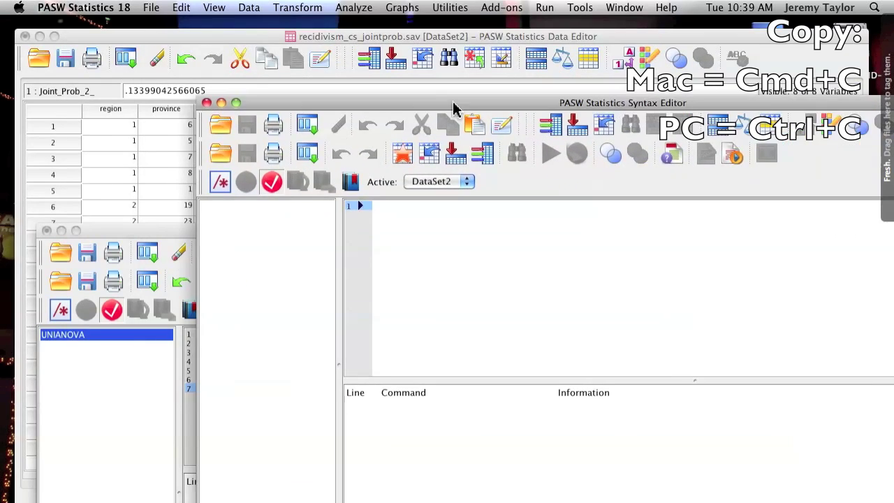
pyautogui.moveTo(174, 231); pyautogui.dragTo(146, 173)
pyautogui.click(378, 110)
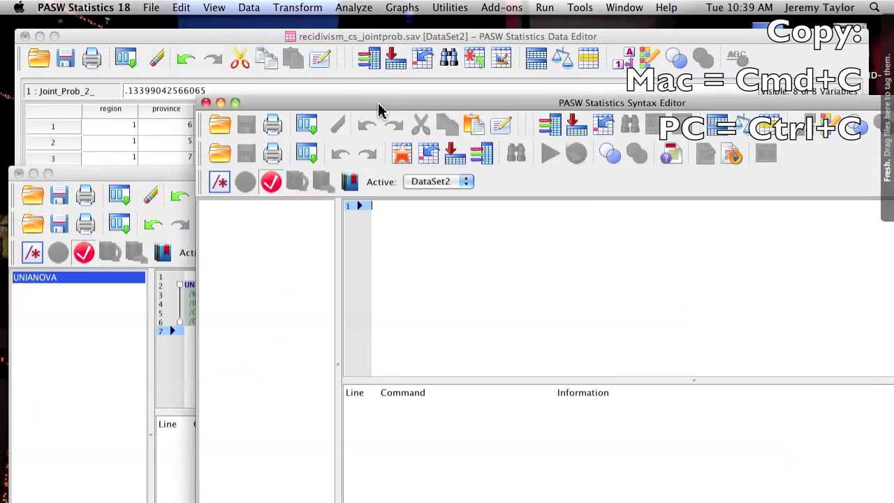
# Create a new syntax window via File > New and paste the copied UNIANOVA syntax
pyautogui.click(182, 12)
pyautogui.moveTo(150, 8)
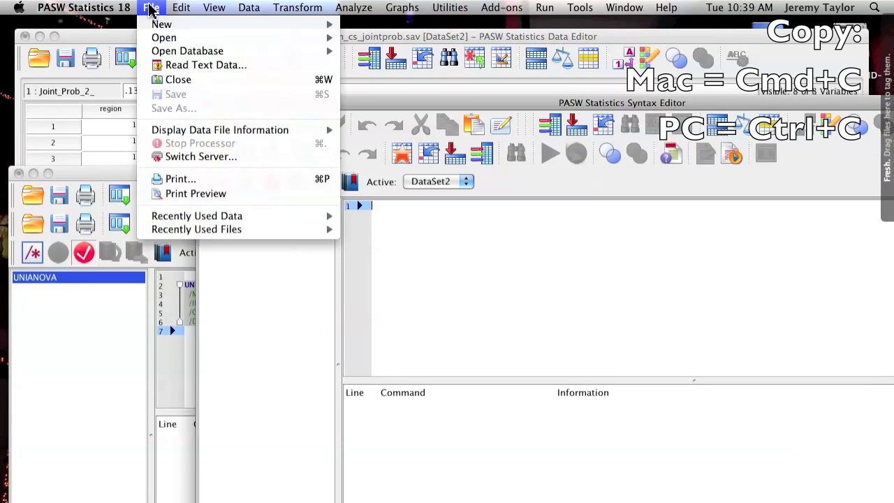
pyautogui.moveTo(168, 25)
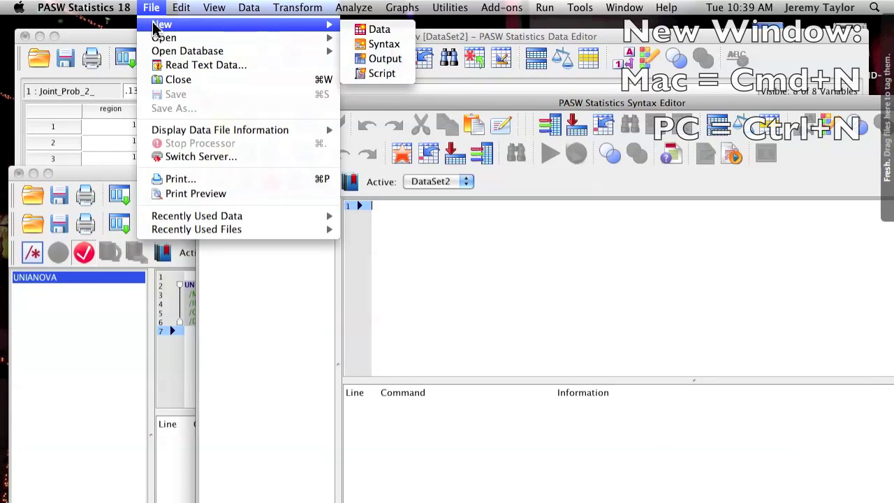
pyautogui.click(375, 47)
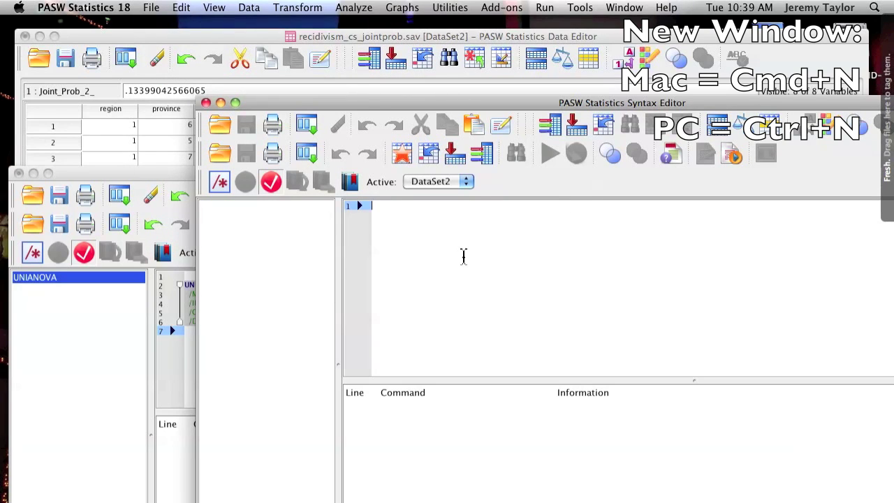
pyautogui.press('super+v')
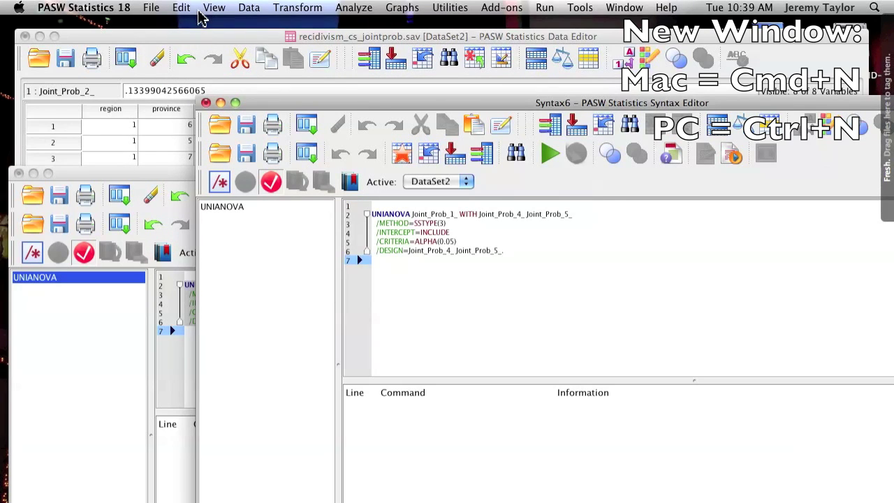
# Bring up Find and Replace for the pasted syntax
pyautogui.click(181, 8)
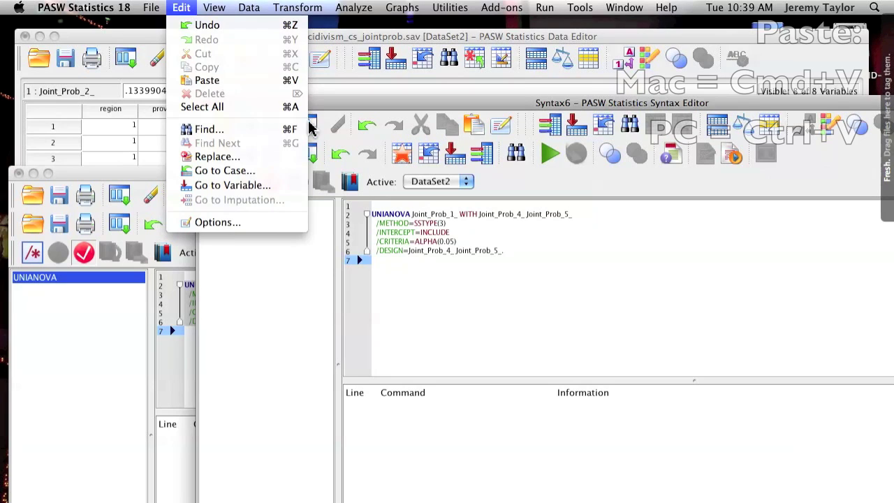
pyautogui.click(545, 263)
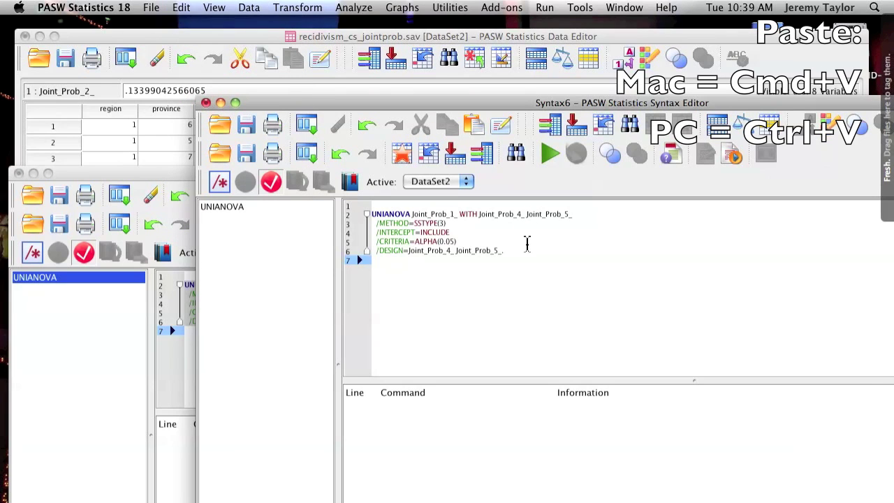
pyautogui.press('super+f')
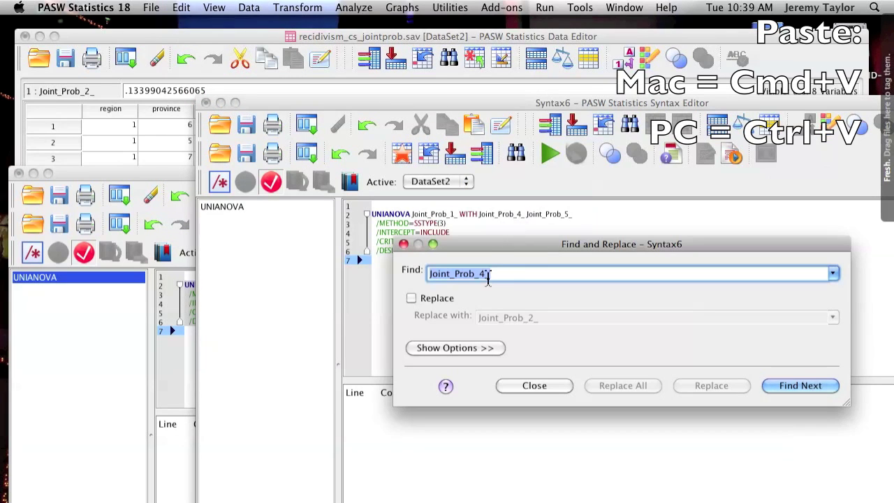
# Replace both occurrences of Joint_Prob_4_ with Joint_Prob_2_ in Syntax6, then close the dialog
pyautogui.click(493, 273)
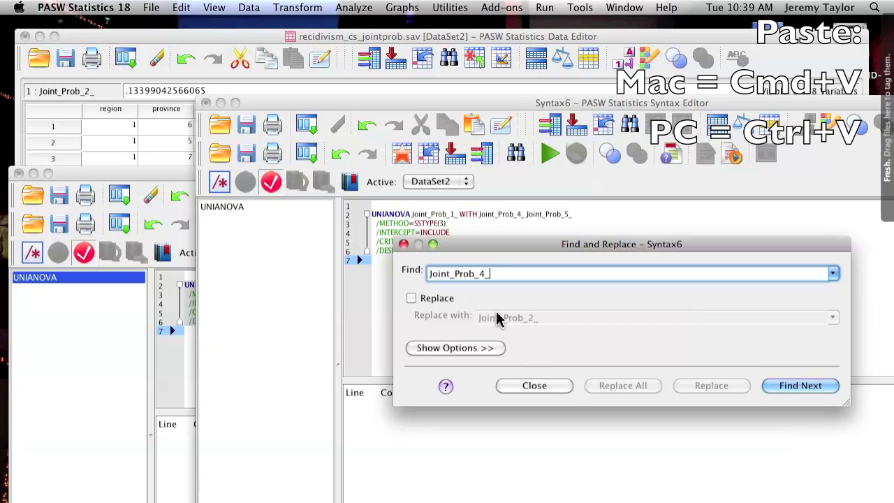
pyautogui.click(412, 299)
pyautogui.click(545, 318)
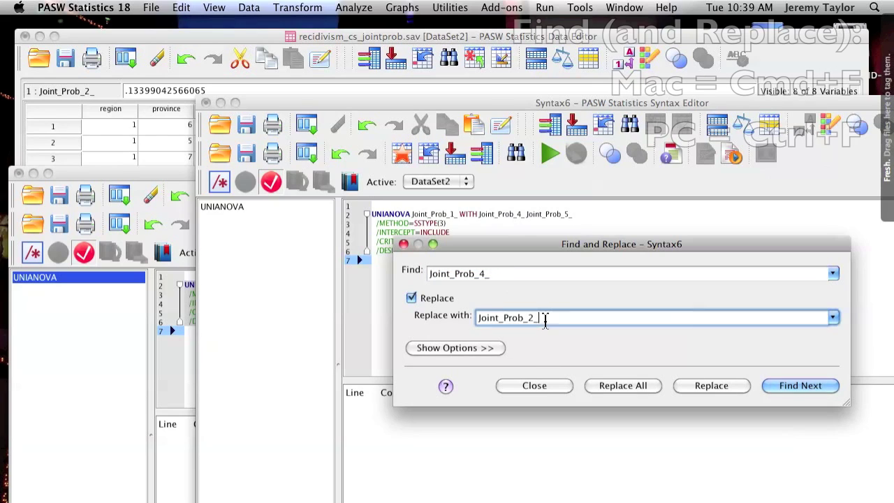
pyautogui.moveTo(545, 318); pyautogui.dragTo(412, 314)
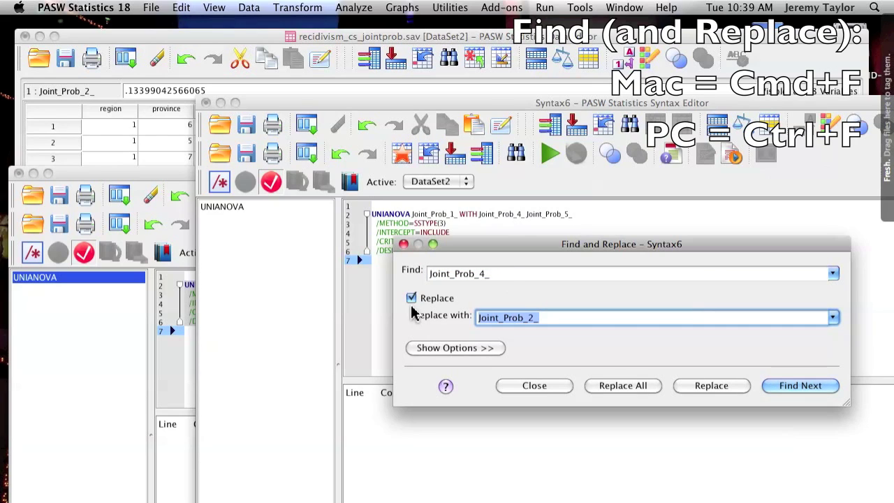
pyautogui.click(565, 320)
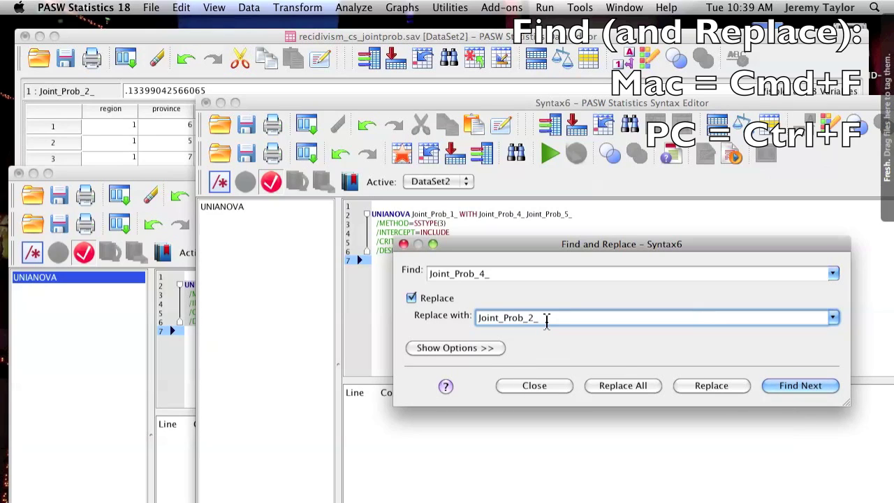
pyautogui.click(607, 385)
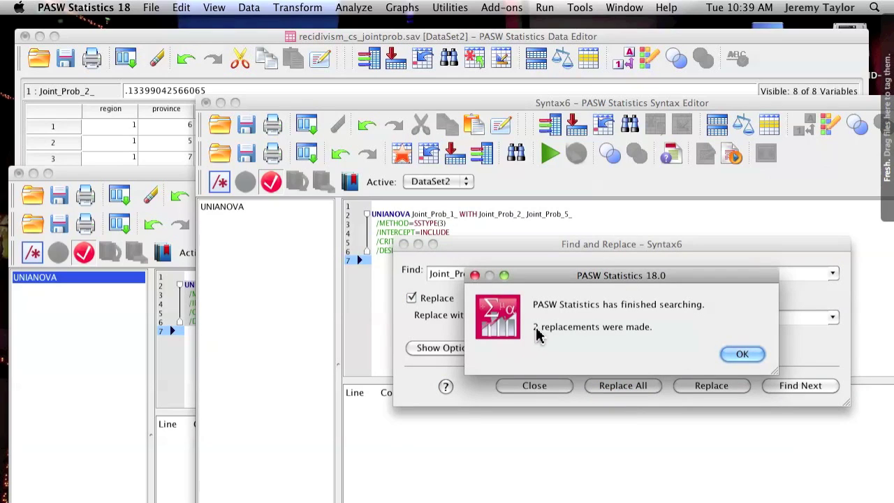
pyautogui.click(733, 354)
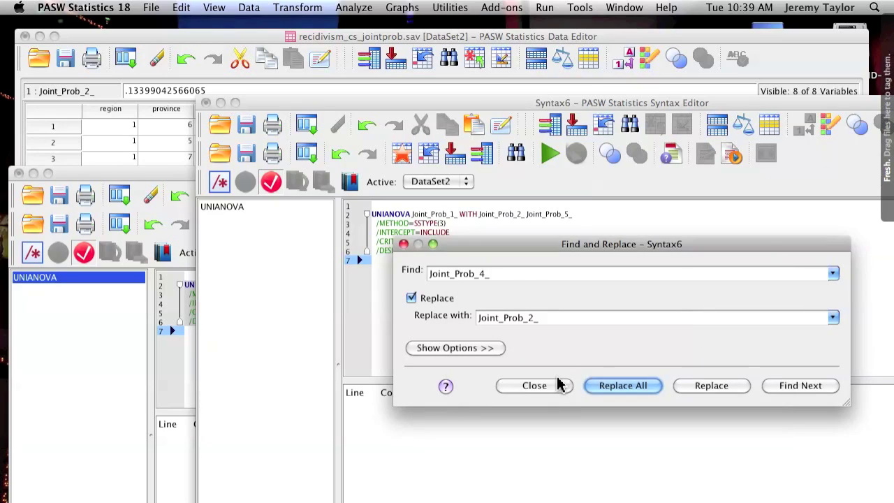
pyautogui.click(552, 385)
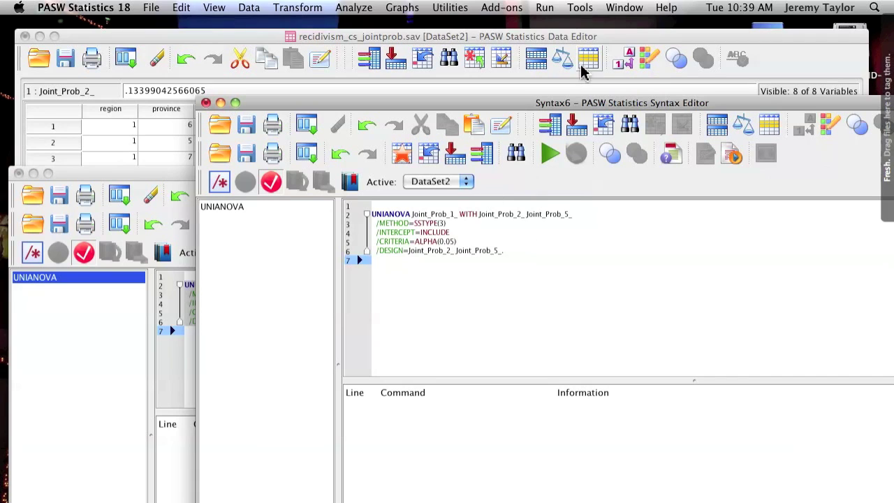
# Move the Joint_Prob_2_ analysis from Syntax6 into Syntax5
pyautogui.moveTo(559, 104); pyautogui.dragTo(677, 128)
pyautogui.press('super+a')
pyautogui.press('super+c')
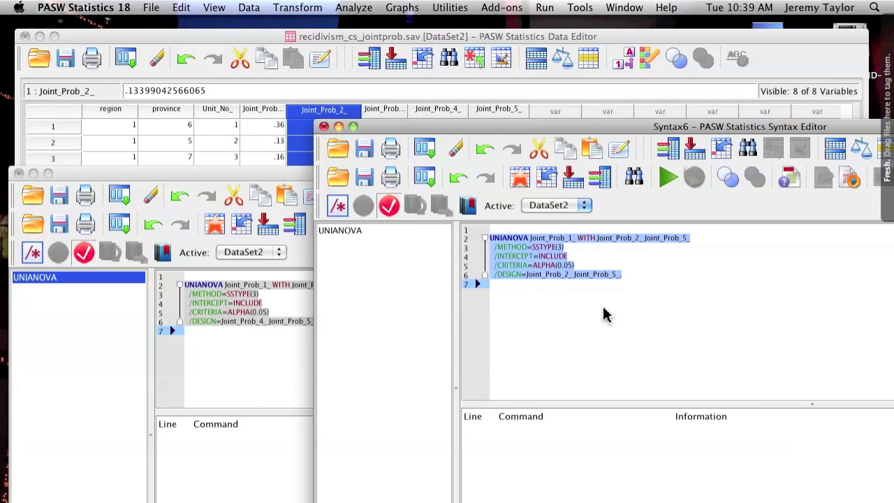
pyautogui.press('BackSpace')
pyautogui.click(292, 365)
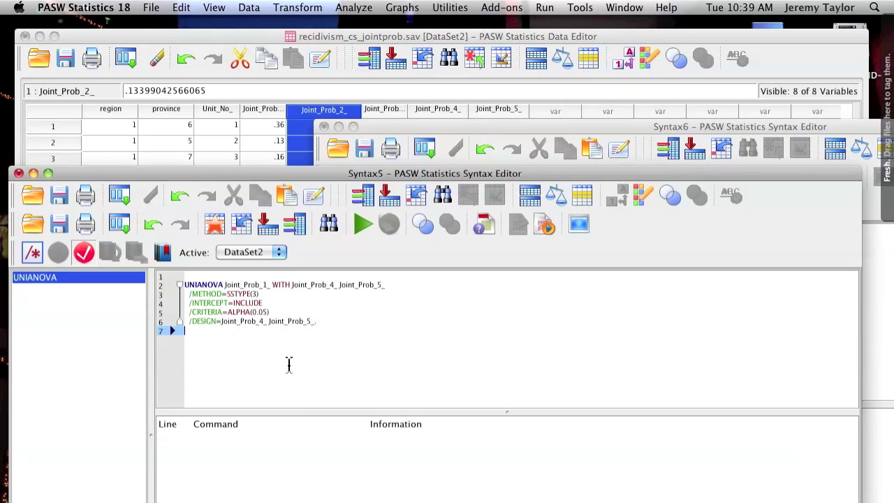
pyautogui.press('super+v')
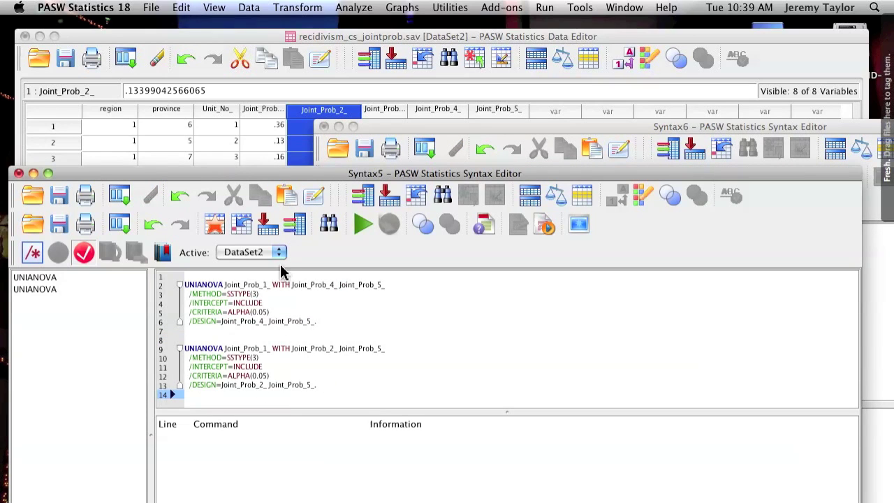
# Run all syntax in Syntax5 to produce both UNIANOVA results
pyautogui.press('super+a')
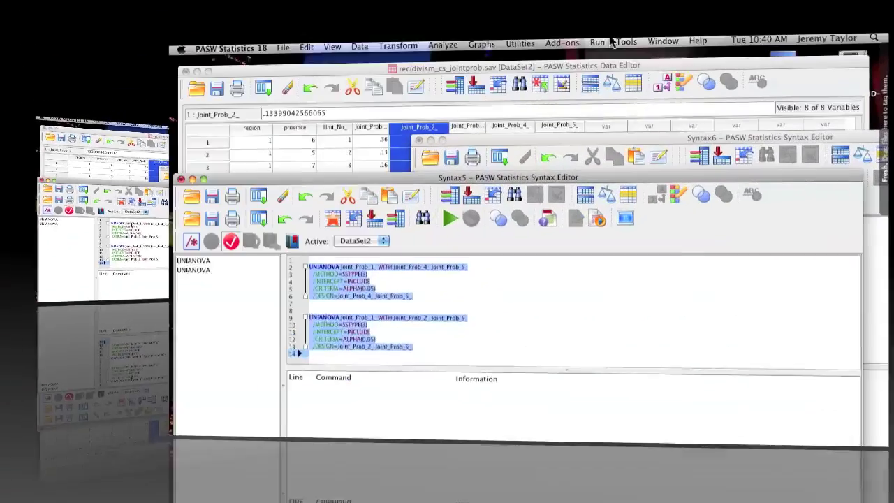
pyautogui.click(545, 7)
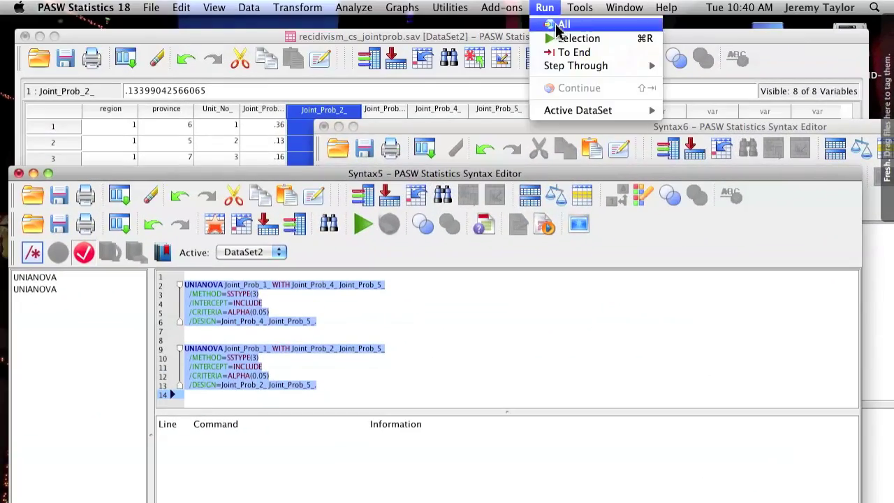
pyautogui.click(559, 23)
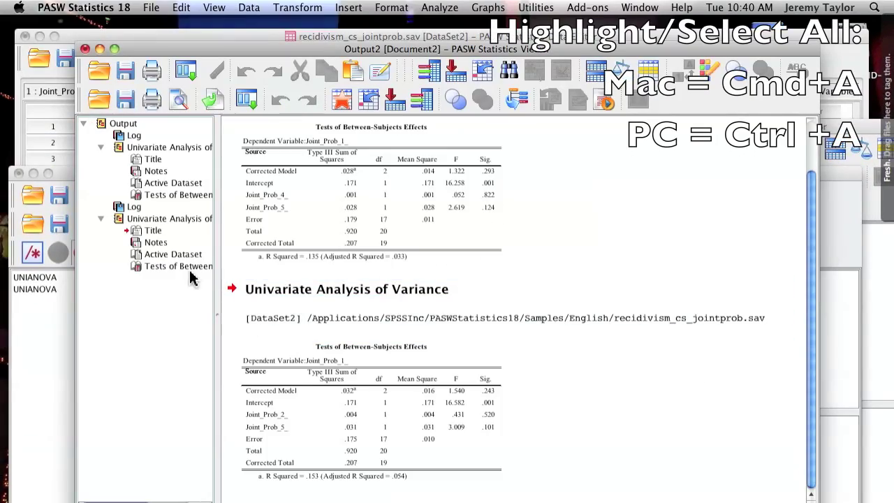
# View the first and then the second Tests of Between-Subjects Effects table in the output
pyautogui.click(157, 194)
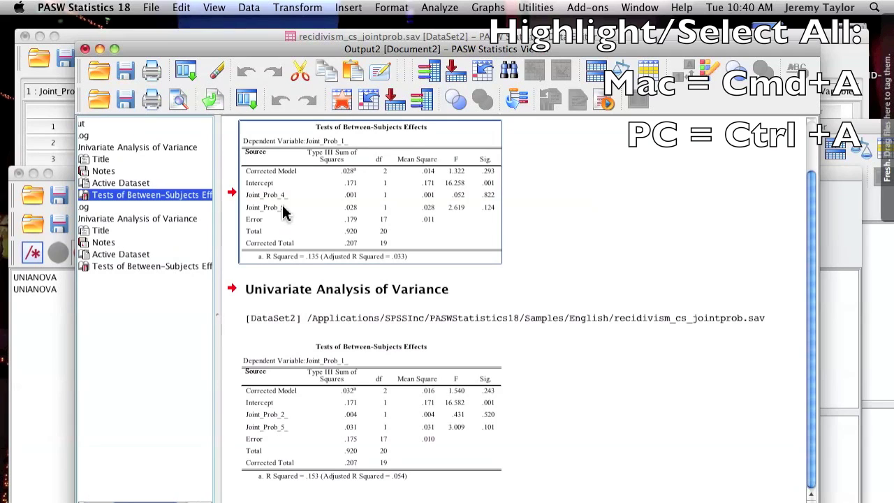
pyautogui.click(135, 269)
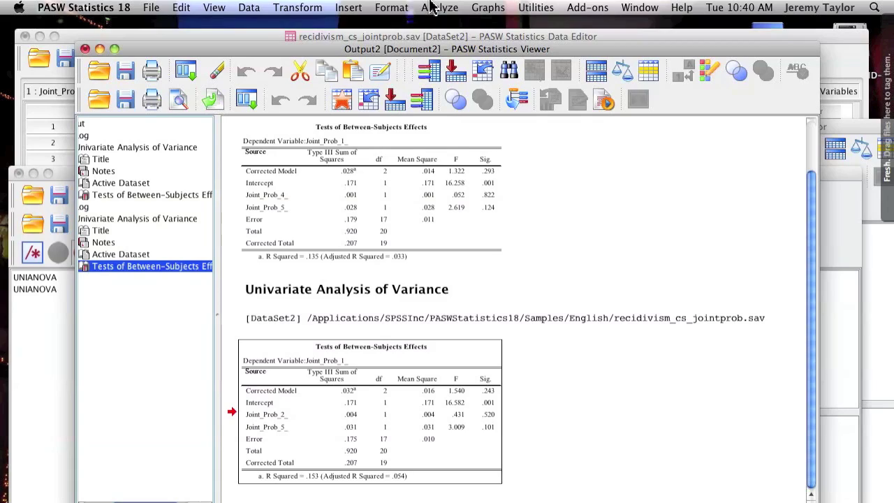
# Set up a Univariate analysis requesting descriptive statistics and parameter estimates, and paste its syntax
pyautogui.click(431, 7)
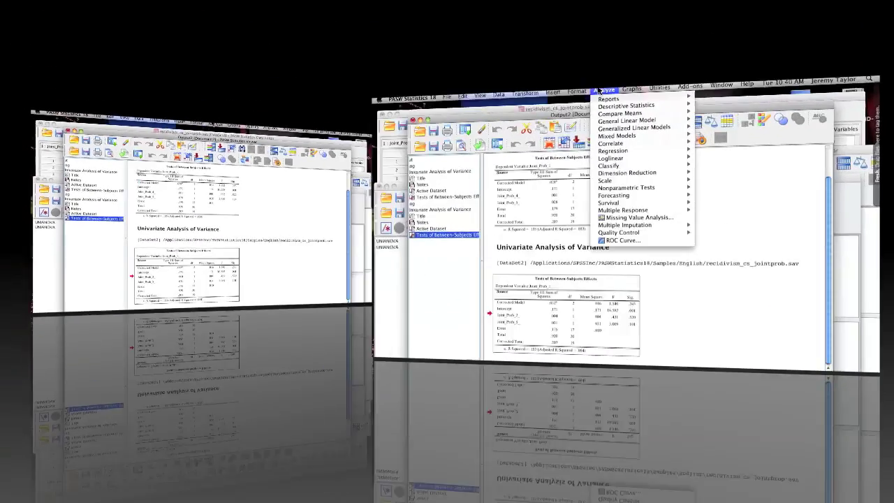
pyautogui.moveTo(458, 75)
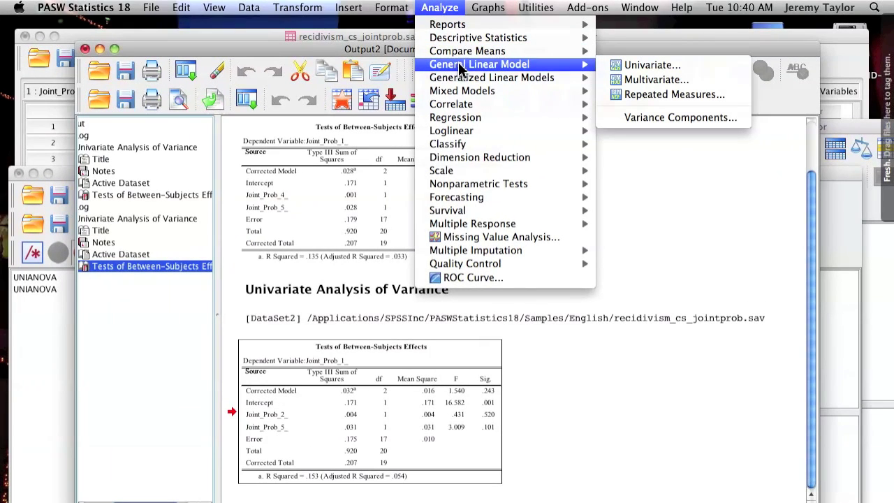
pyautogui.click(619, 70)
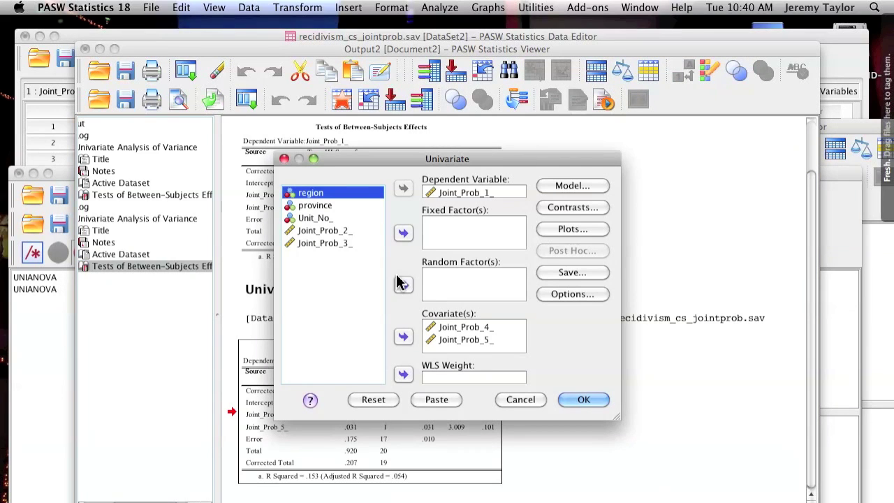
pyautogui.click(557, 296)
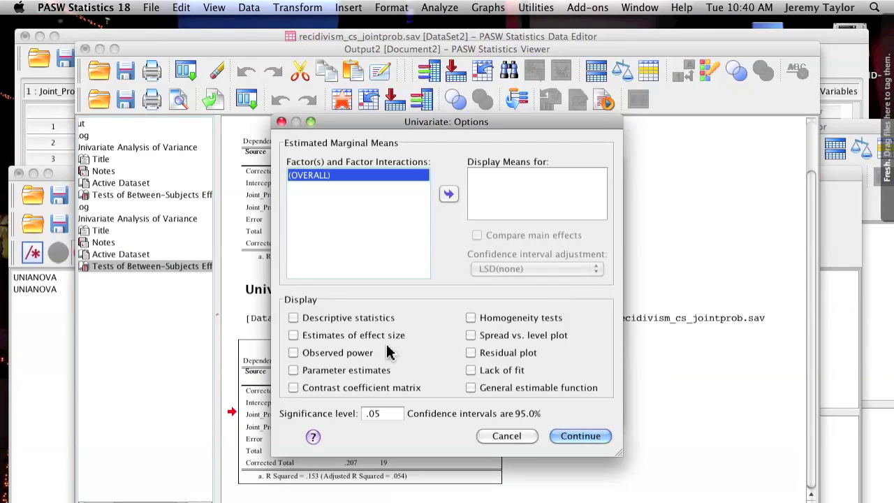
pyautogui.click(293, 369)
pyautogui.click(335, 319)
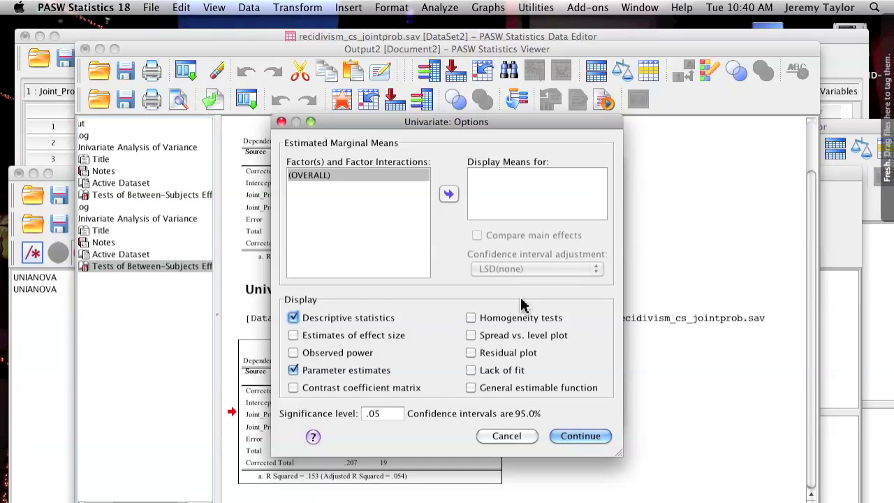
pyautogui.click(564, 437)
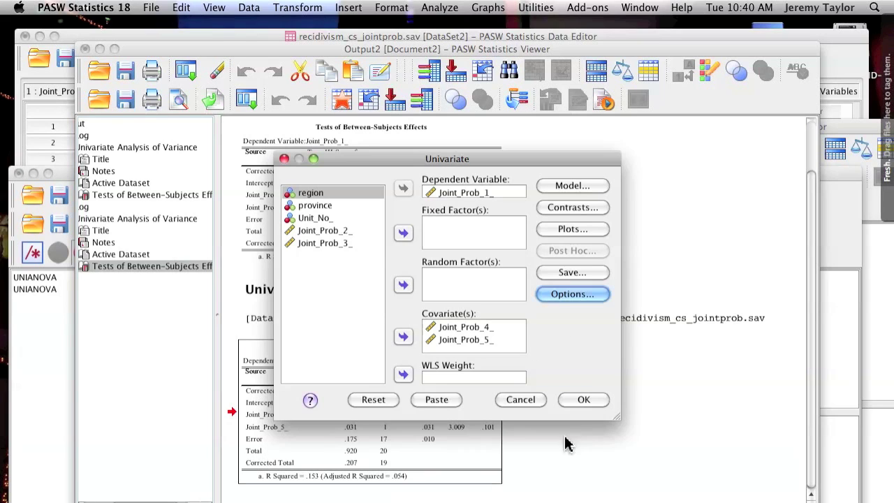
pyautogui.click(437, 404)
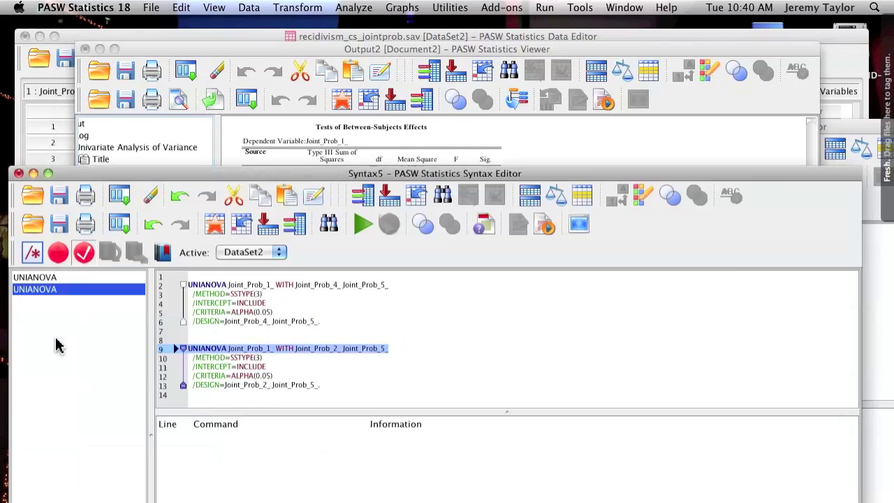
# Rearrange the Syntax5 and Syntax6 windows on screen
pyautogui.moveTo(364, 175); pyautogui.dragTo(368, 76)
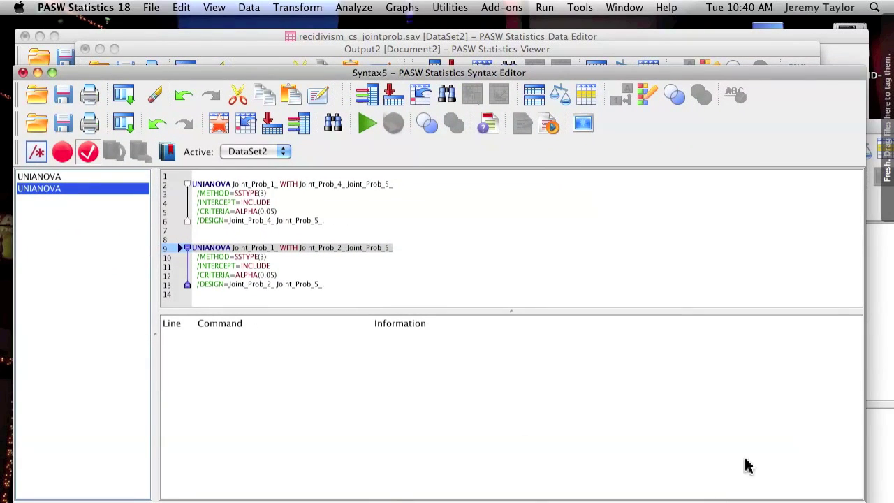
pyautogui.moveTo(671, 128); pyautogui.dragTo(566, 106)
pyautogui.moveTo(419, 110); pyautogui.dragTo(634, 161)
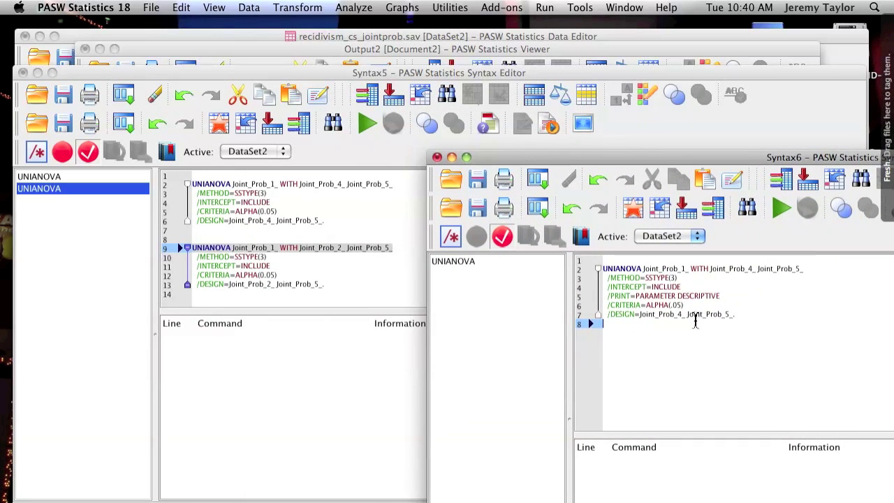
# Cut the new analysis from Syntax6 and paste it at line 14 of Syntax5
pyautogui.press('super+a')
pyautogui.press('super+c')
pyautogui.press('BackSpace')
pyautogui.rightClick(554, 289)
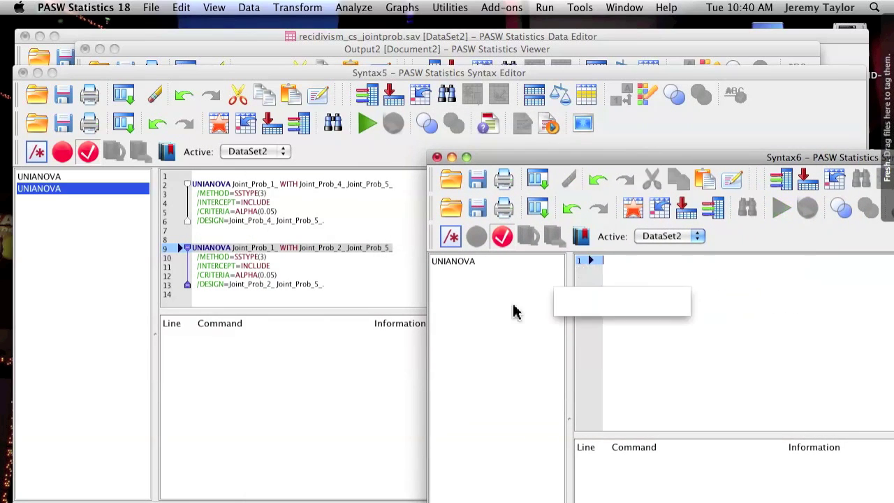
pyautogui.click(349, 294)
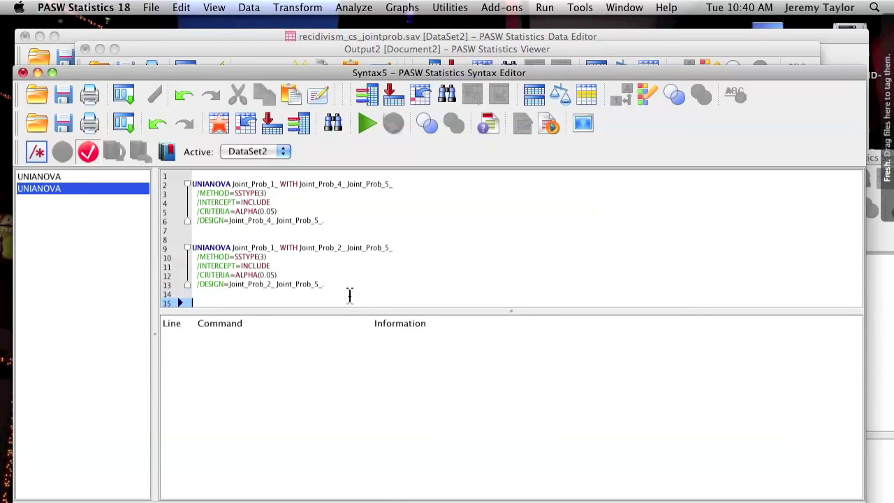
pyautogui.press('super+v')
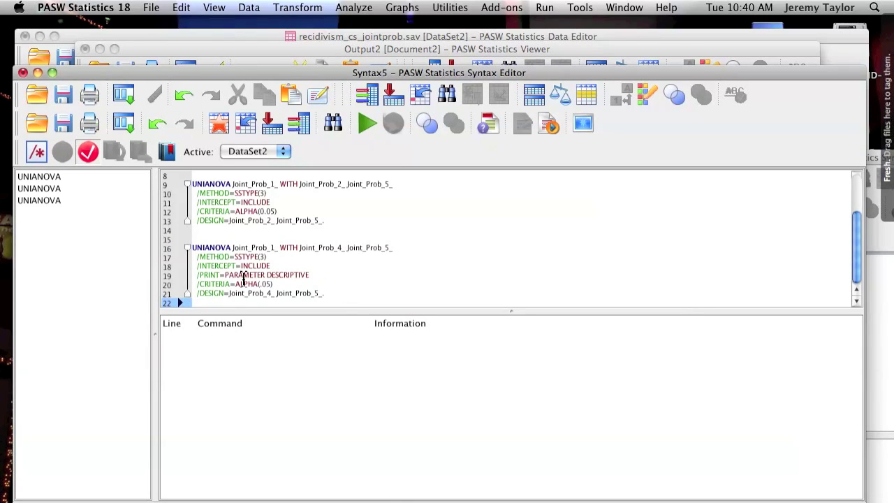
# Check the /PRINT=PARAMETER DESCRIPTIVE line of the third UNIANOVA command
pyautogui.tripleClick(278, 279)
pyautogui.moveTo(307, 278); pyautogui.dragTo(187, 278)
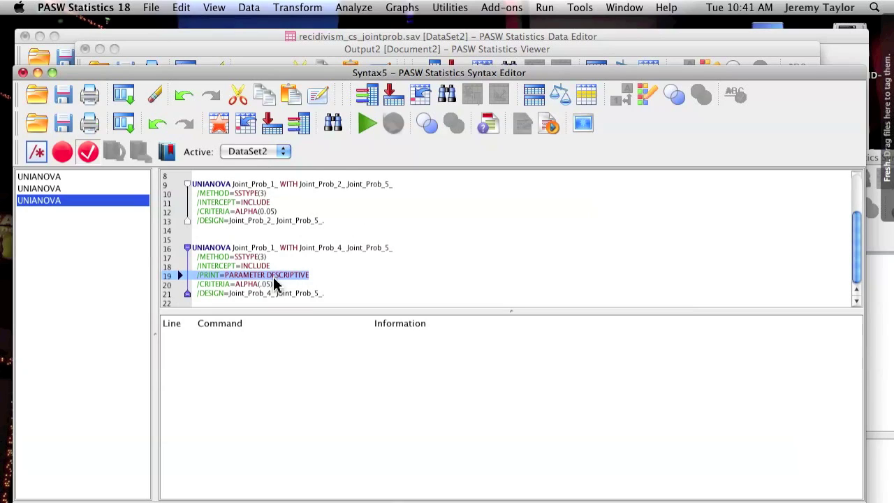
pyautogui.click(349, 292)
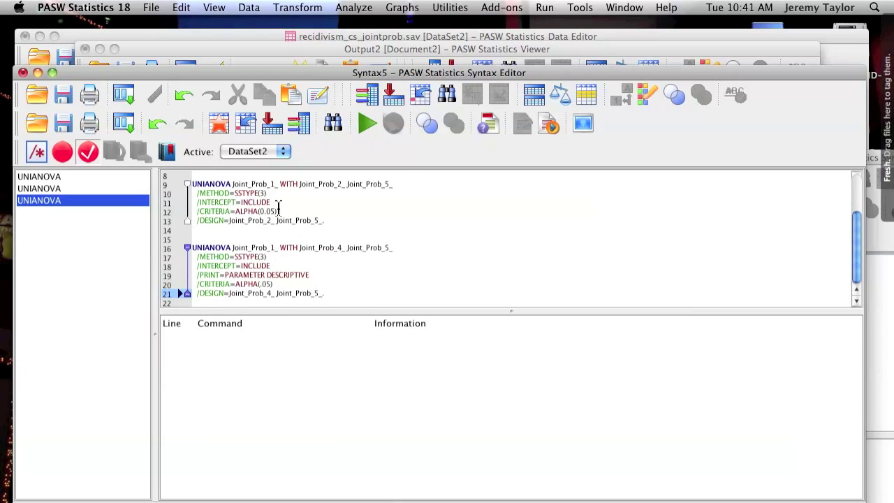
pyautogui.click(151, 8)
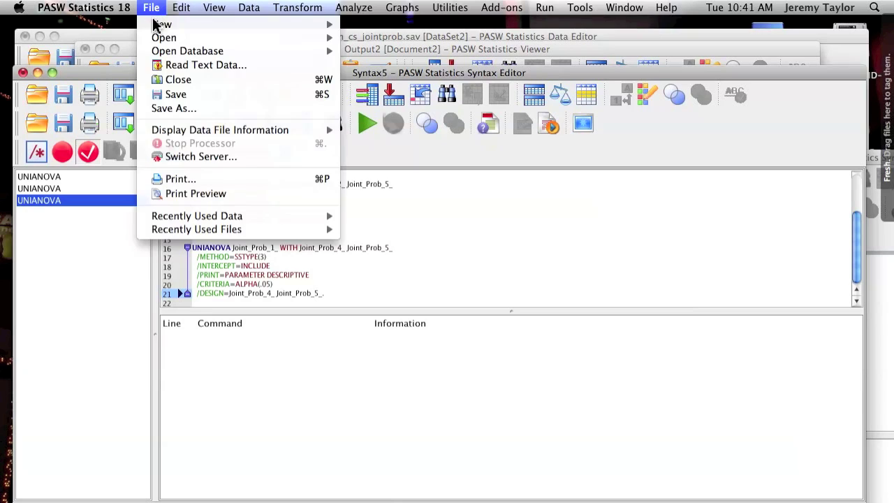
# Save the syntax as 'Syntax Template for GLM' instead of Syntax5
pyautogui.click(186, 112)
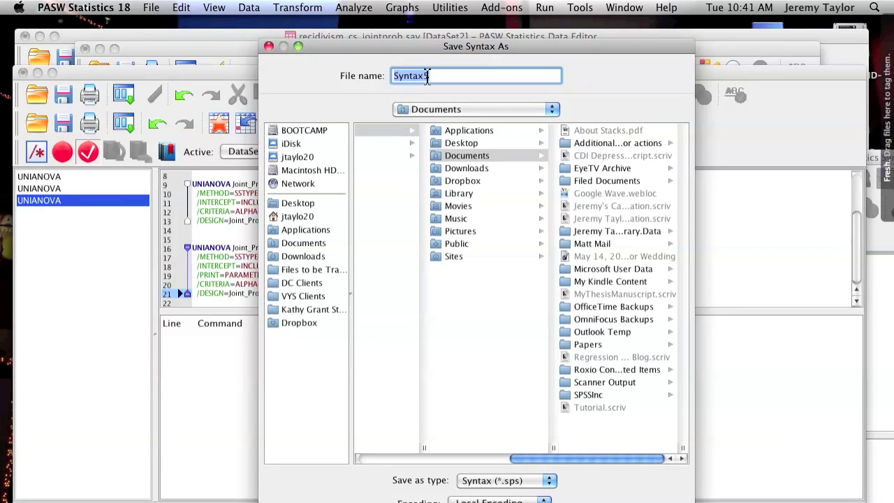
pyautogui.click(428, 75)
pyautogui.press('BackSpace')
pyautogui.write('Template for G')
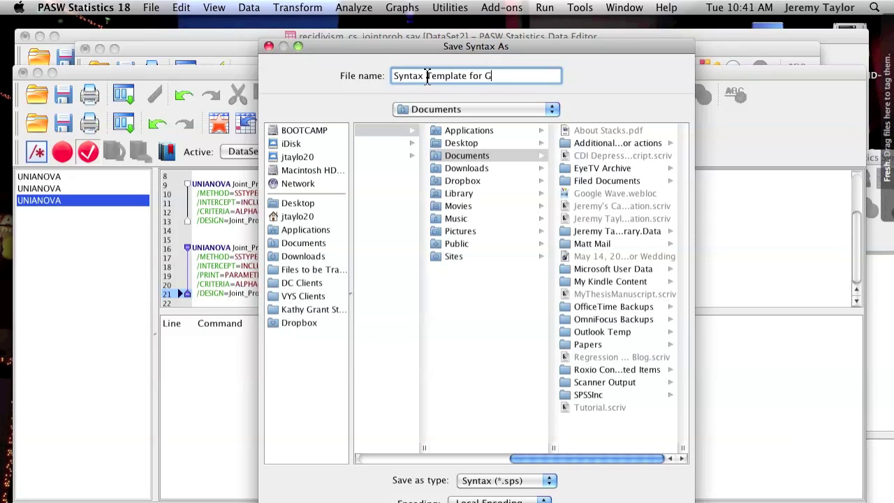
pyautogui.write('LM')
pyautogui.press('Return')
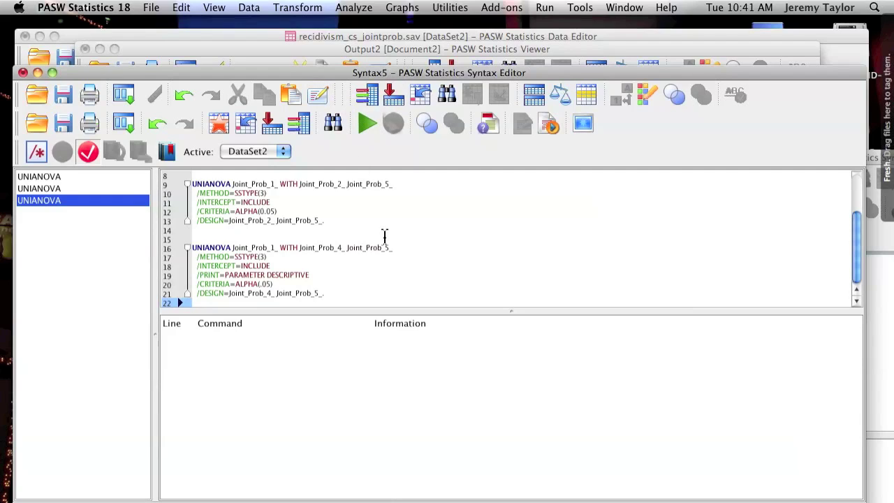
pyautogui.click(434, 230)
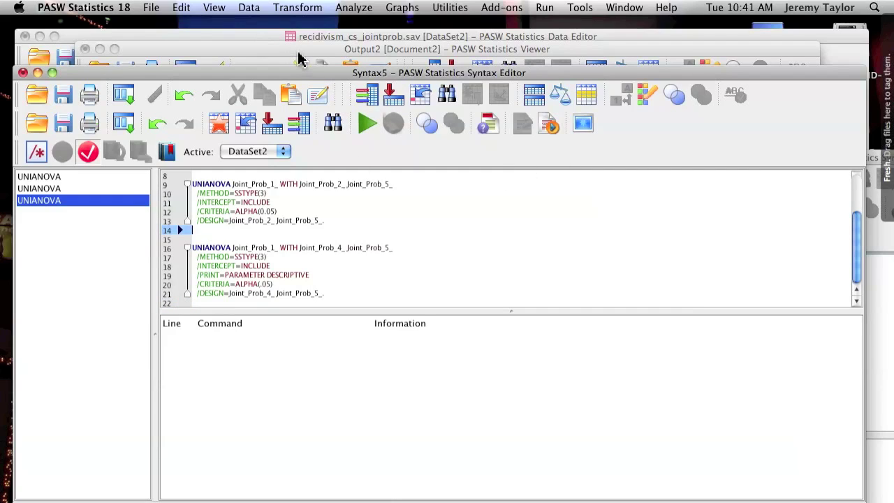